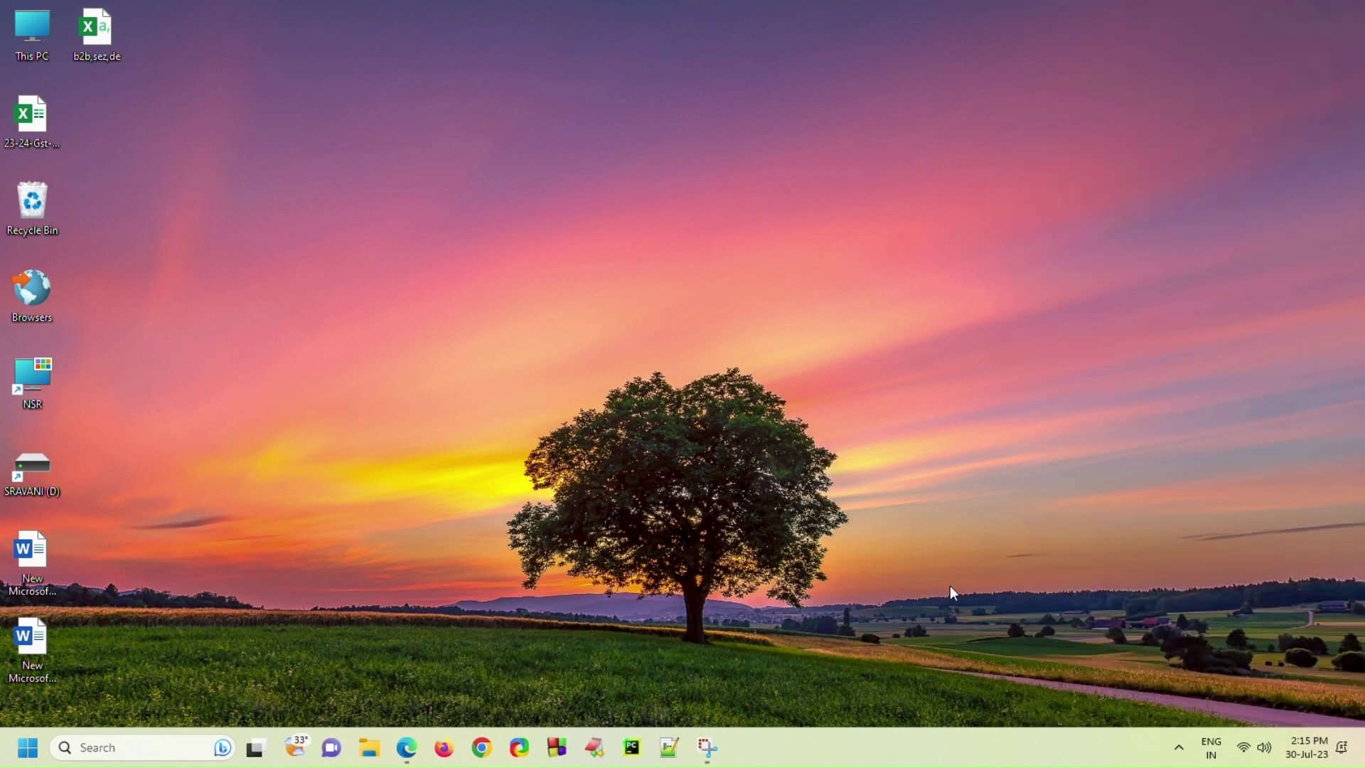
- Check the calendar and the Wi-Fi and Bluetooth status in the system quick settings
left_click(1344, 758)
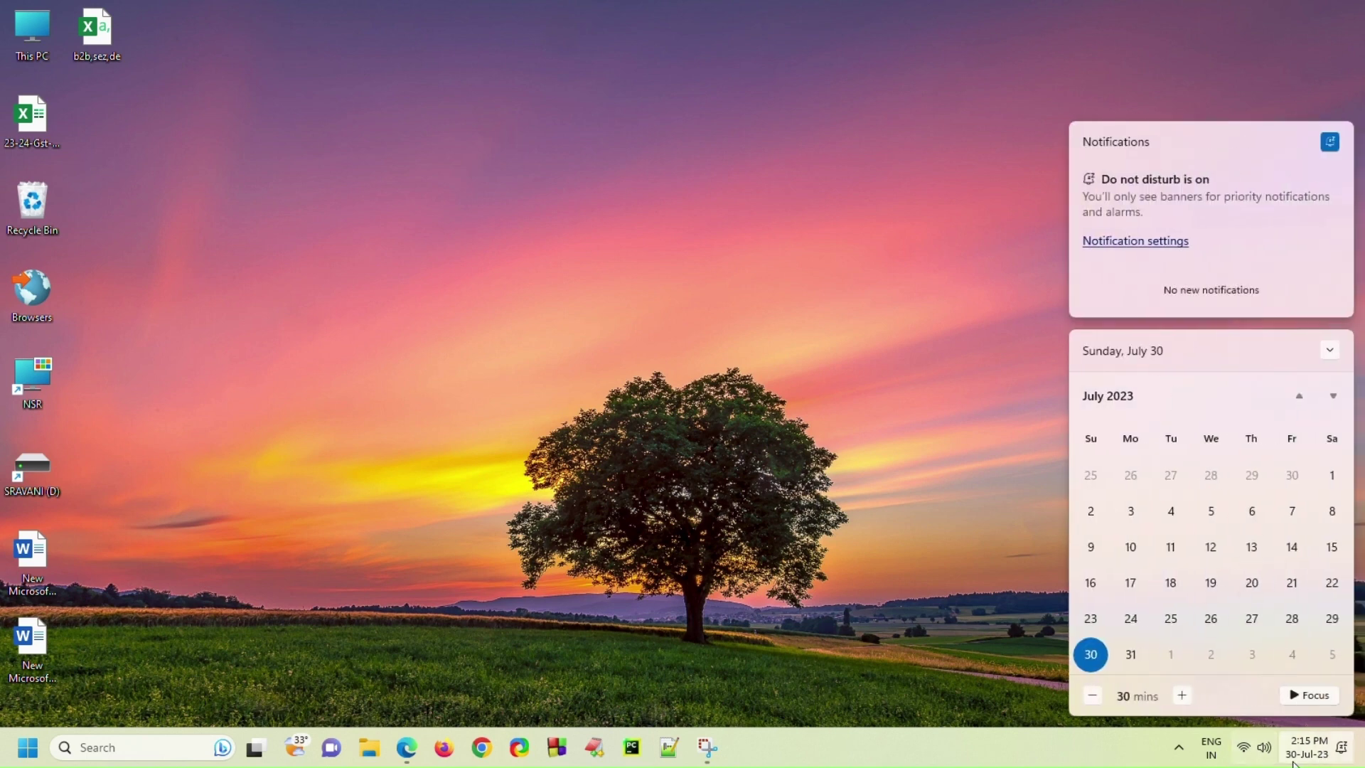
left_click(1265, 755)
left_click(1223, 391)
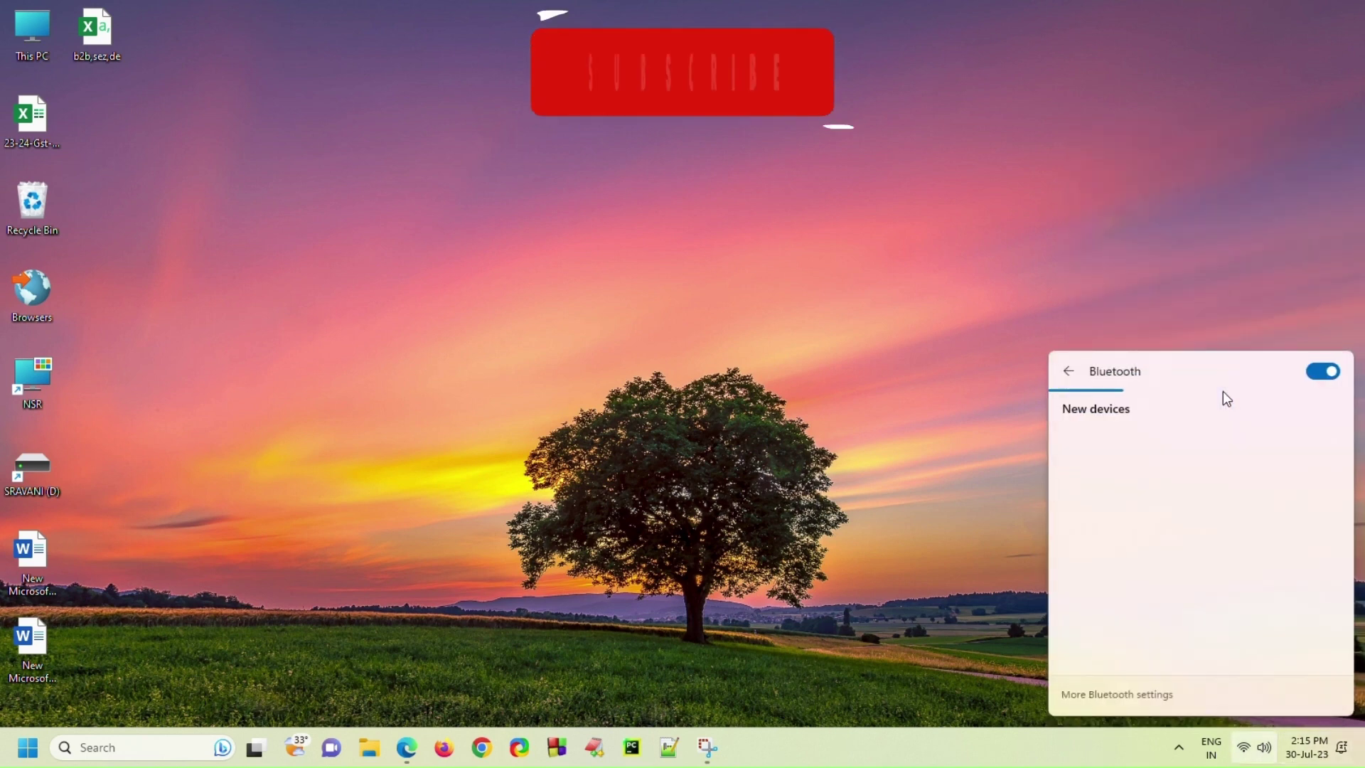
left_click(1067, 371)
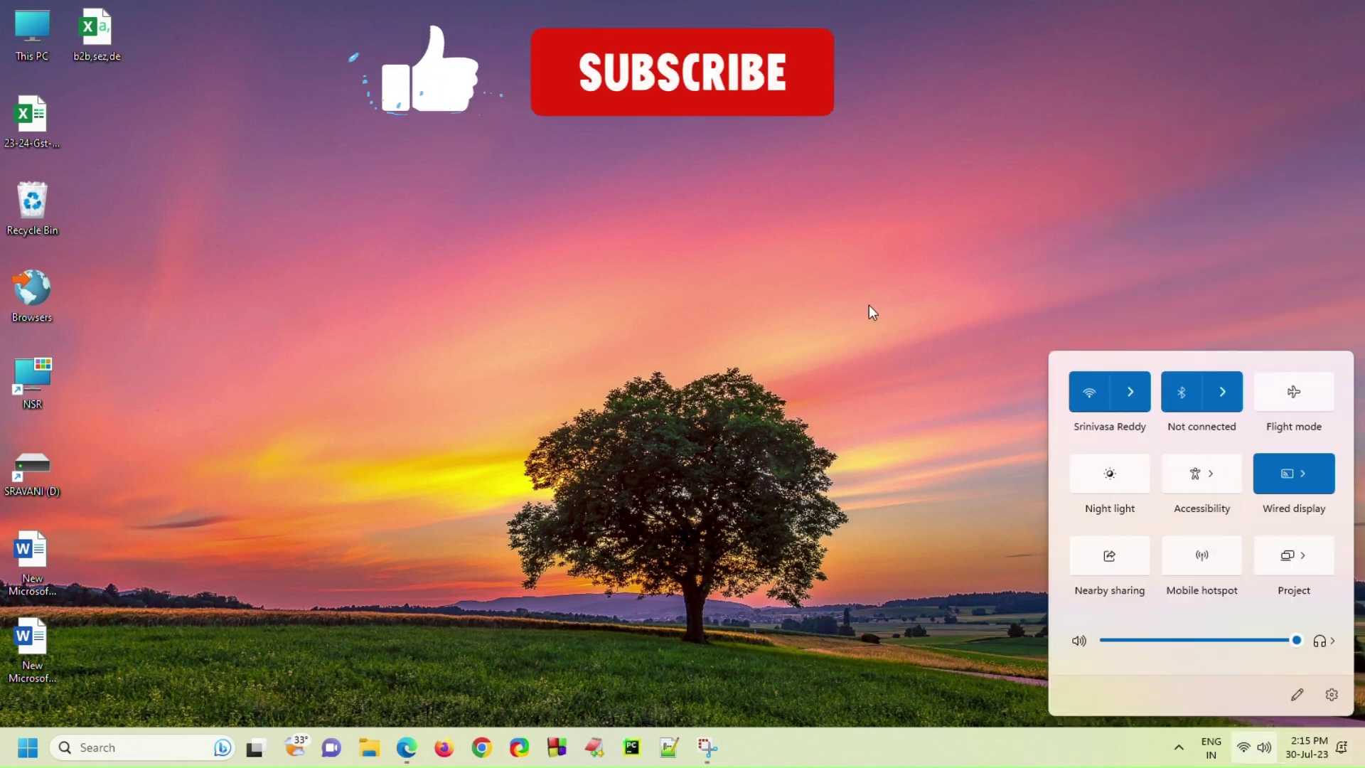
right_click(874, 285)
left_click(907, 396)
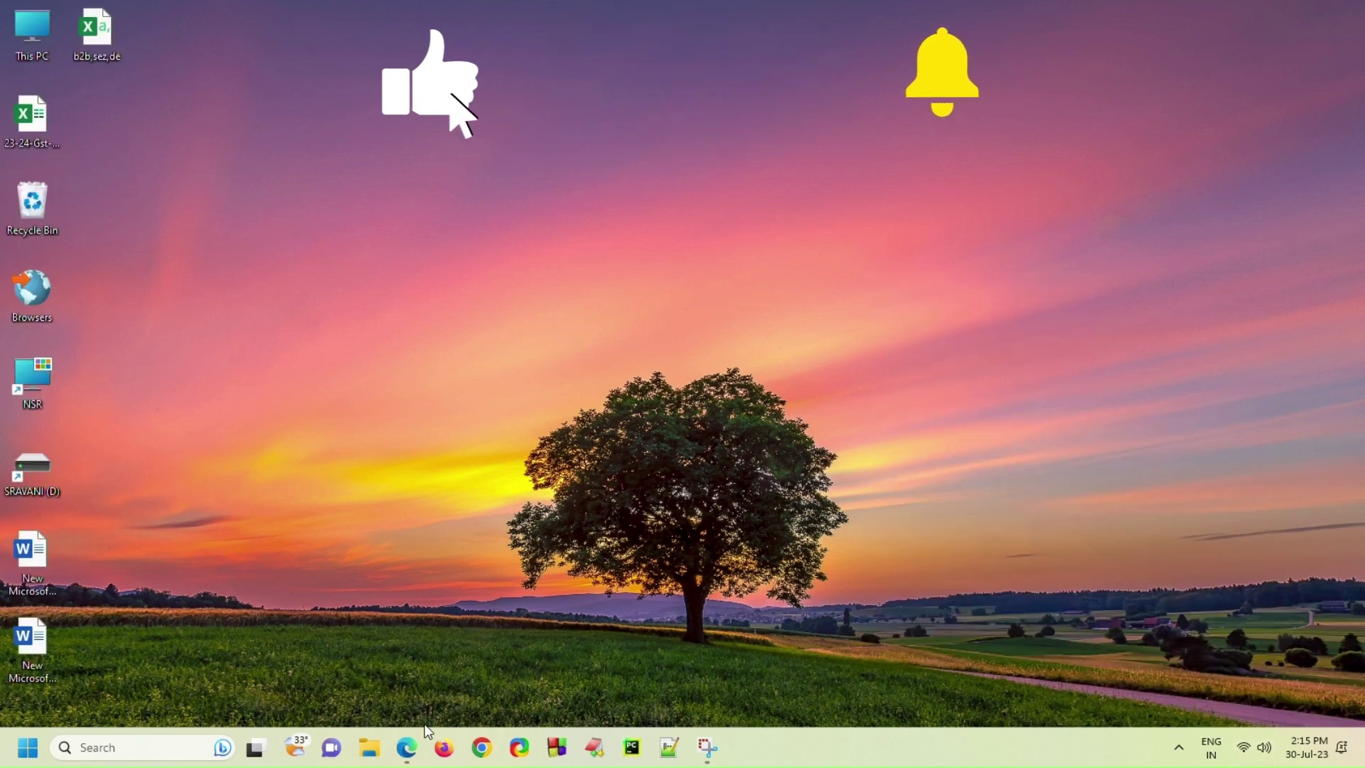
- Switch to Edge and download the Nearby Share for Windows installer from the Android website found through the "near by share" search results
left_click(413, 747)
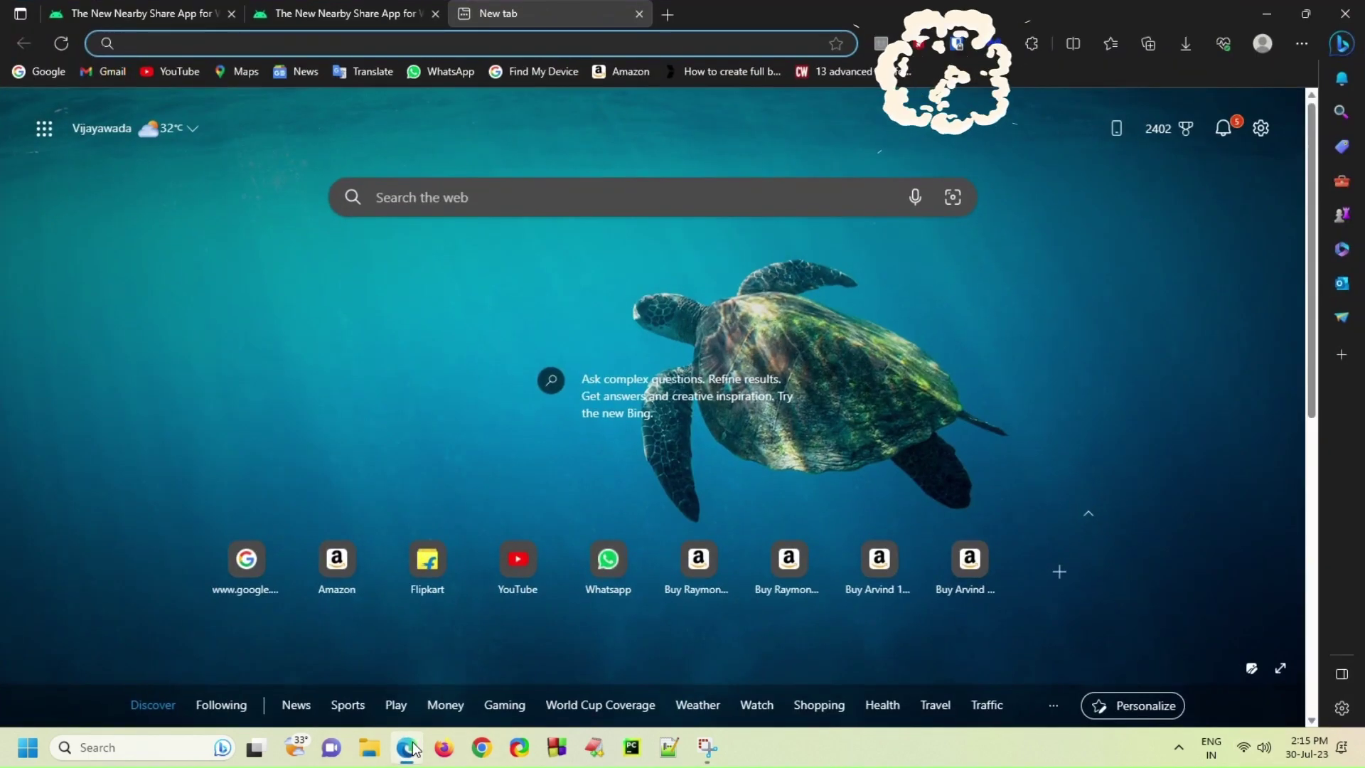
left_click(348, 16)
left_click(25, 44)
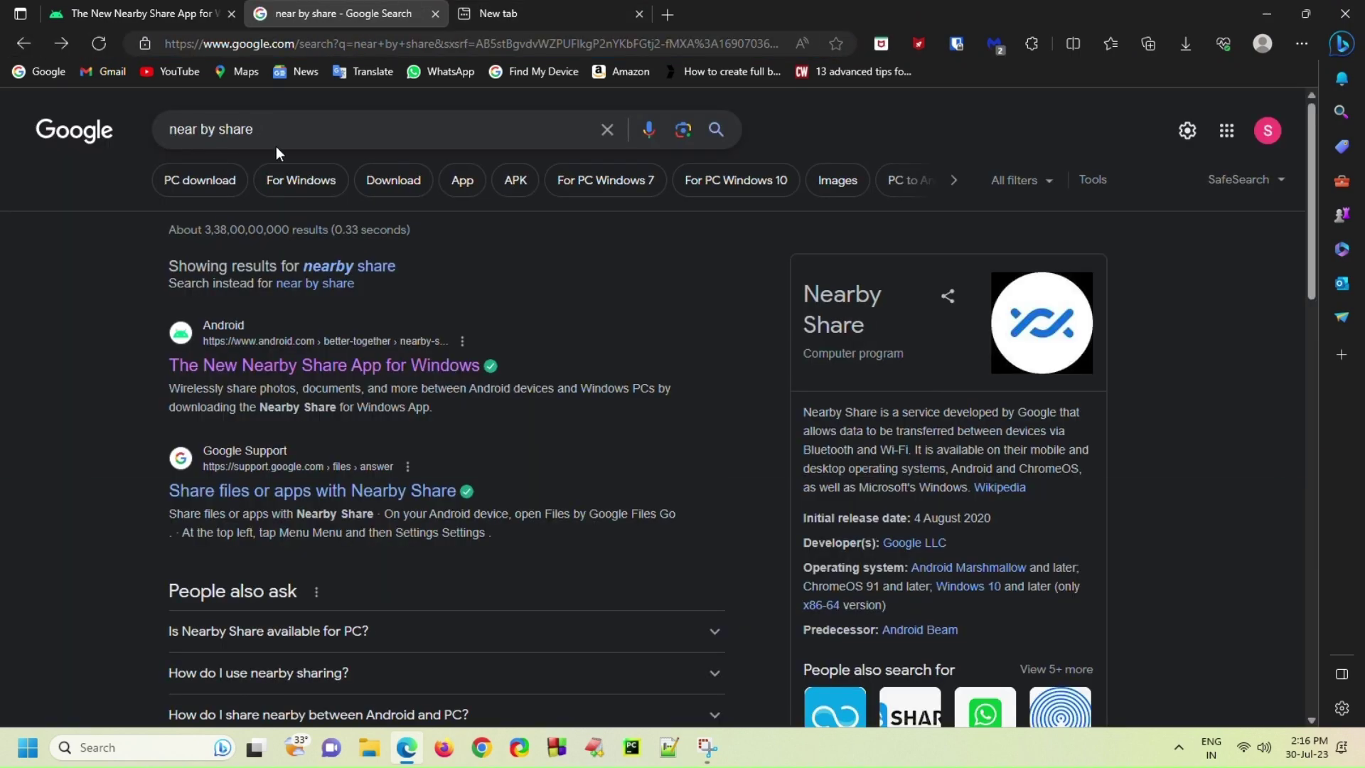
left_click(235, 375)
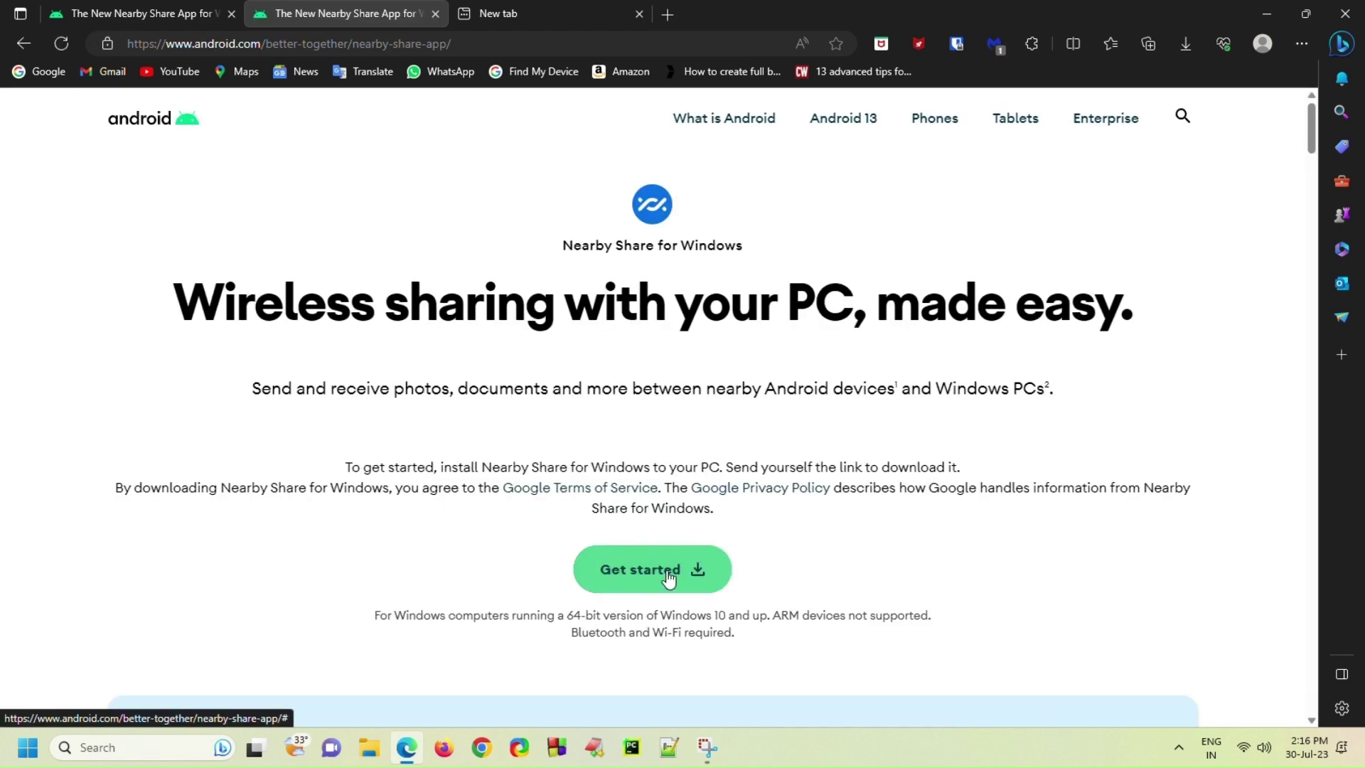
left_click(667, 573)
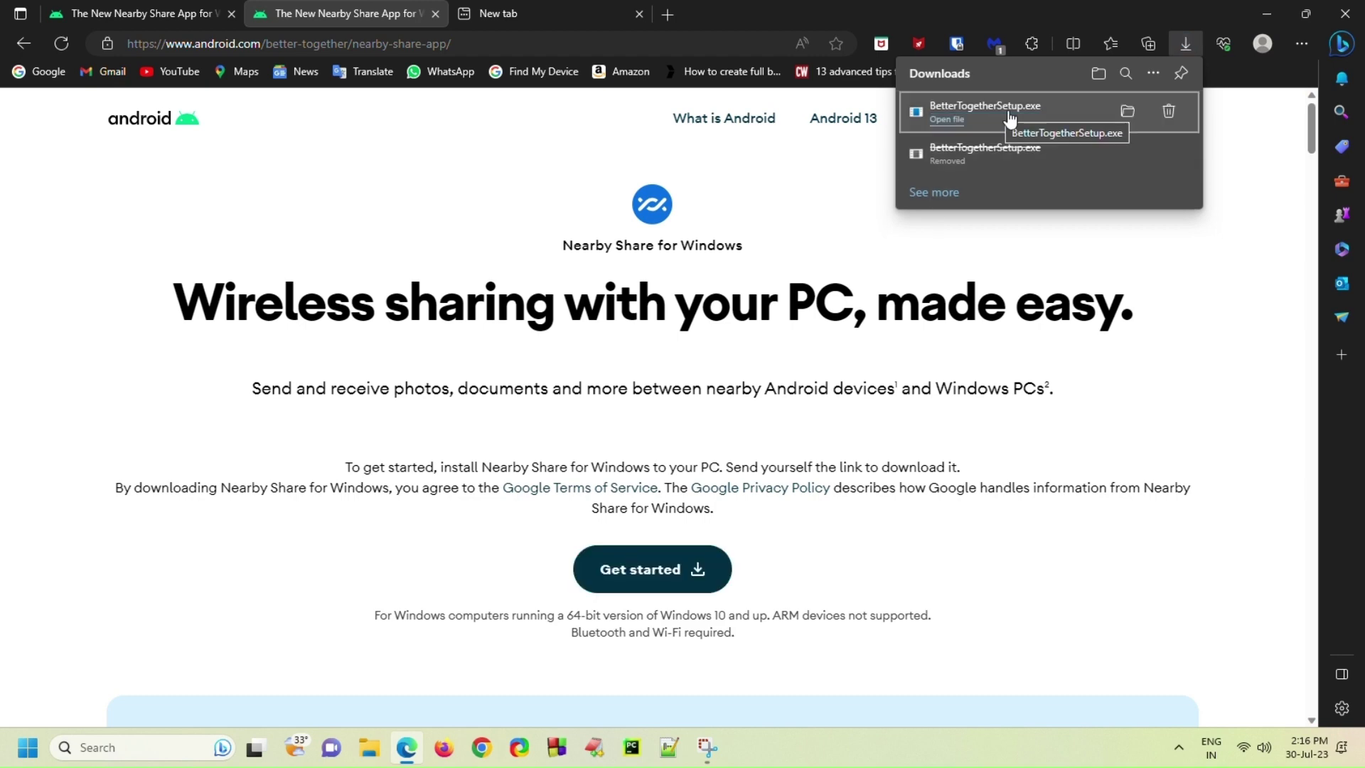
left_click(1267, 14)
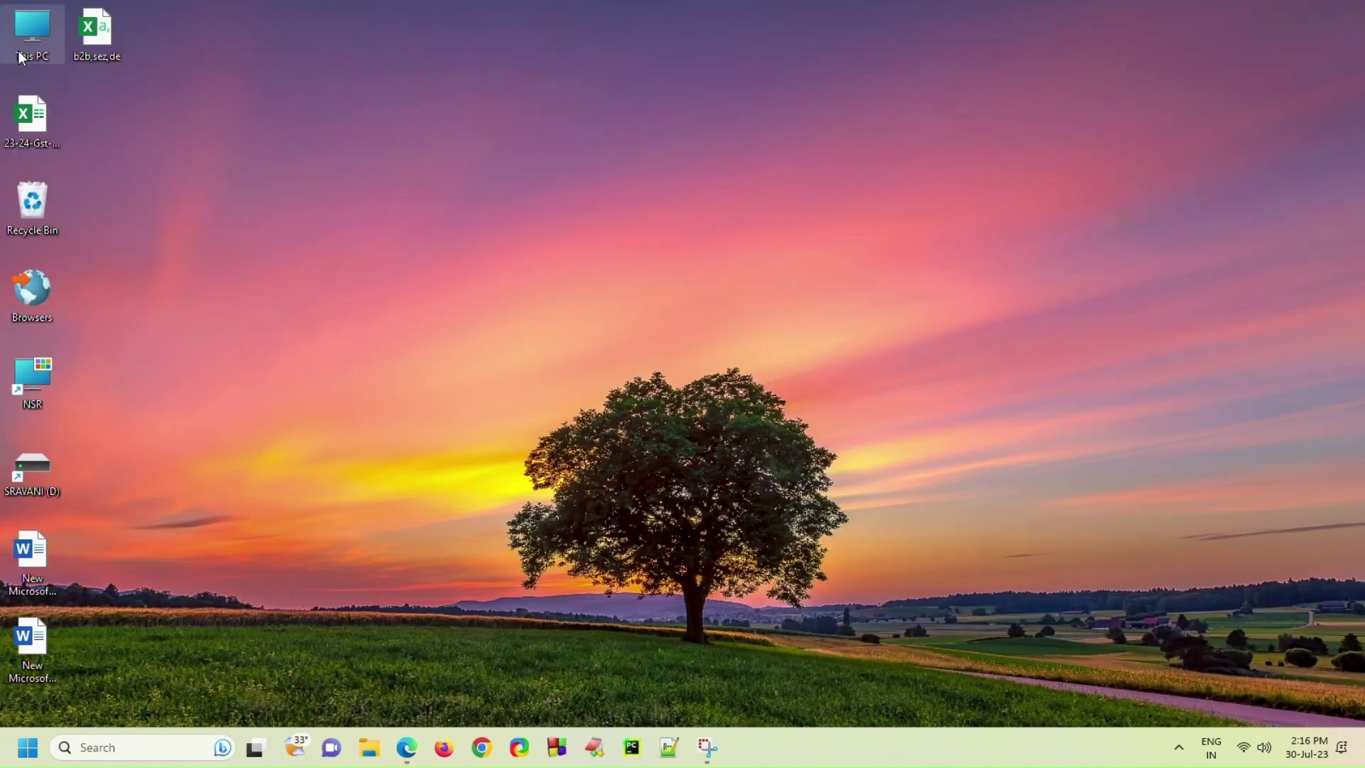
- Locate the BetterTogetherSetup installer in the Downloads folder and look at its available file actions
double_click(19, 49)
left_click(91, 272)
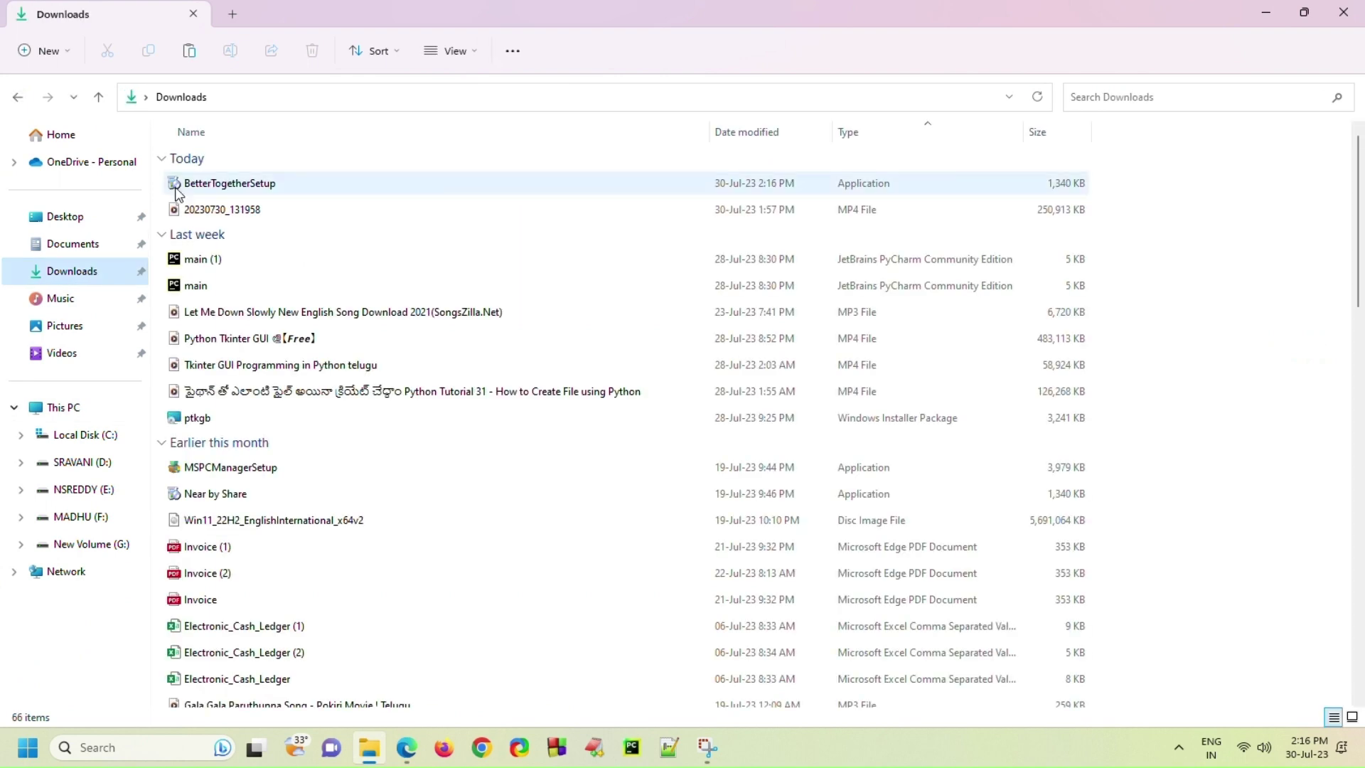
right_click(223, 184)
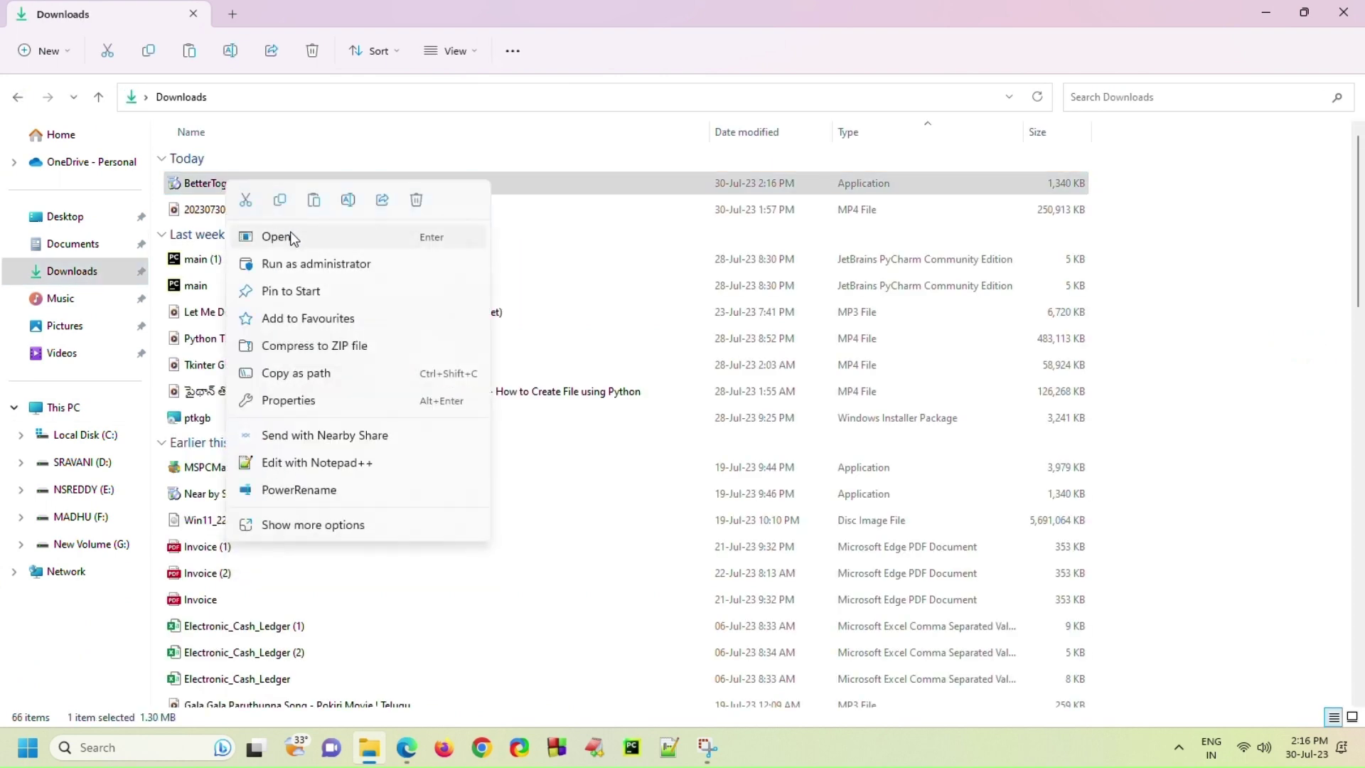
left_click(1045, 15)
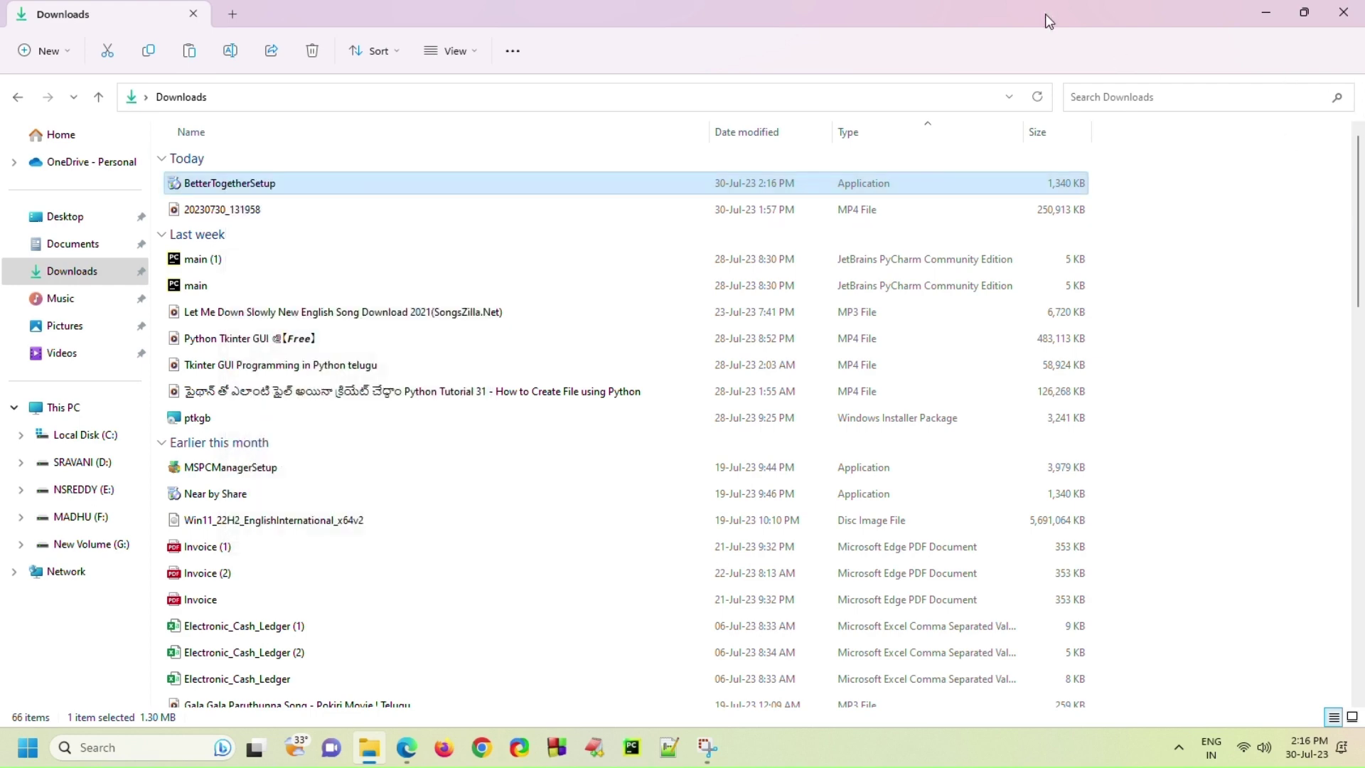
left_click(1343, 10)
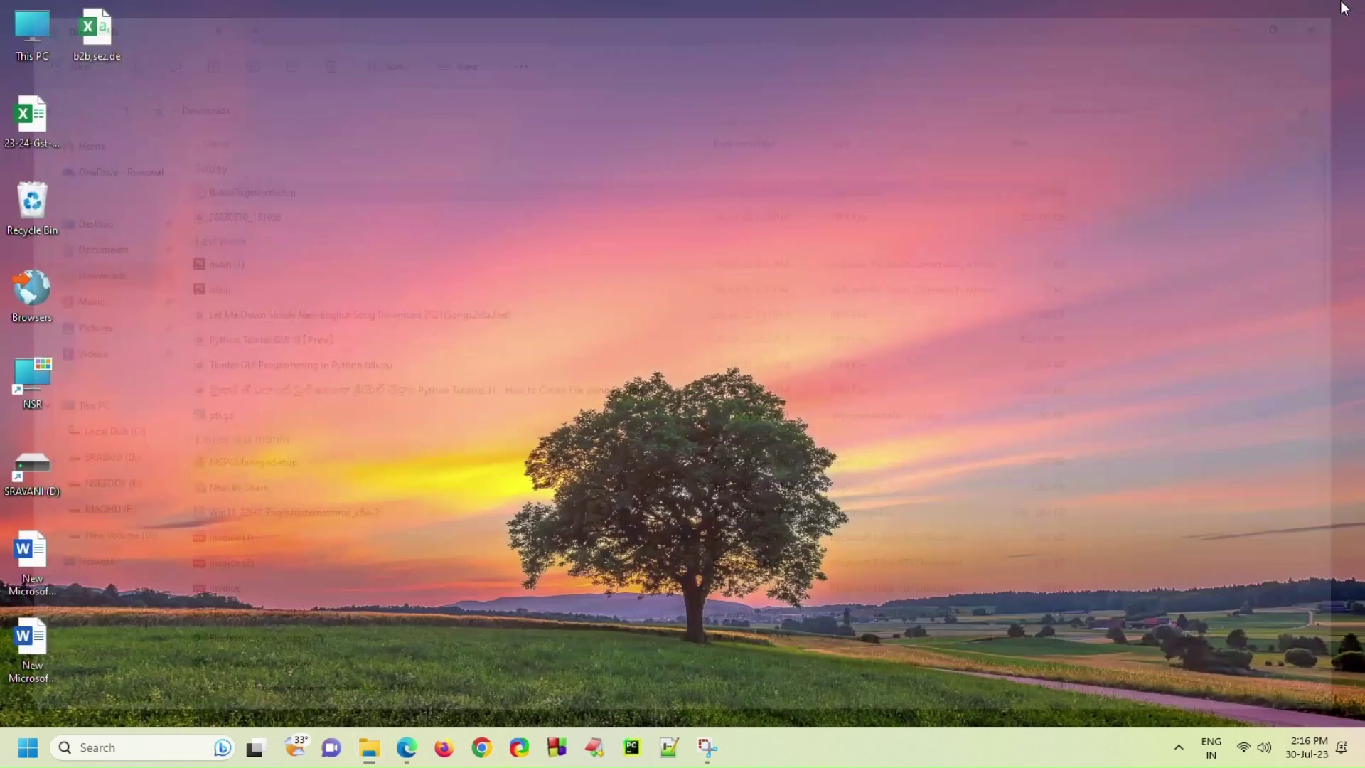
- Search Windows for "near" and open Nearby Share Beta from Google
left_click(142, 747)
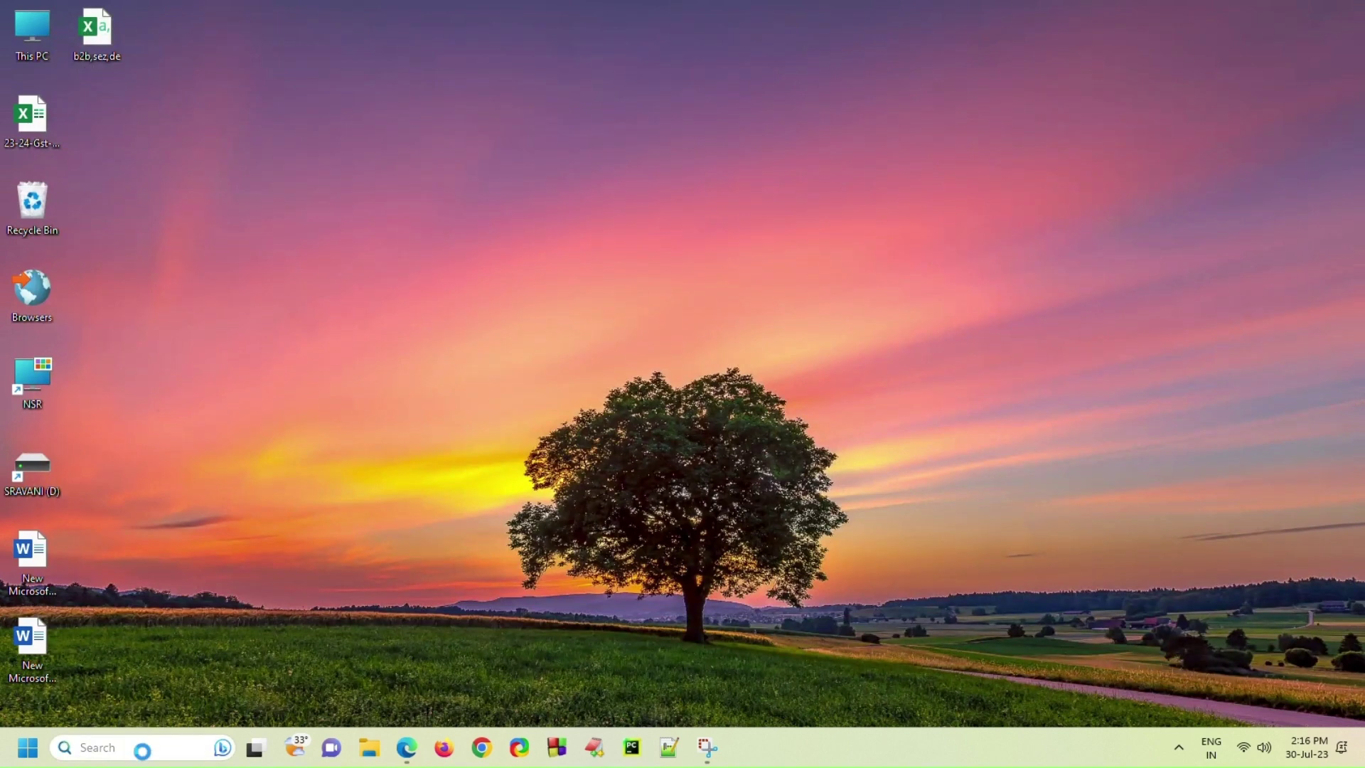
type("n")
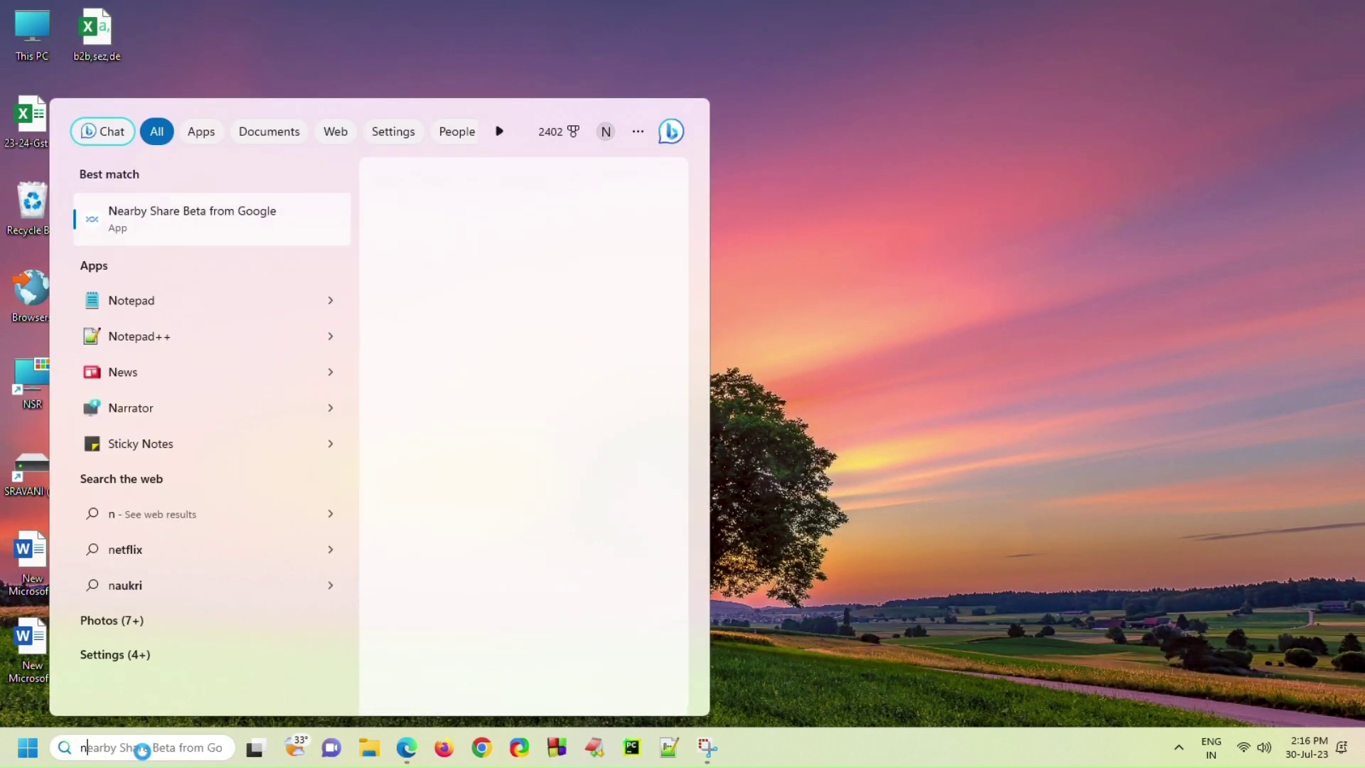
type("ear")
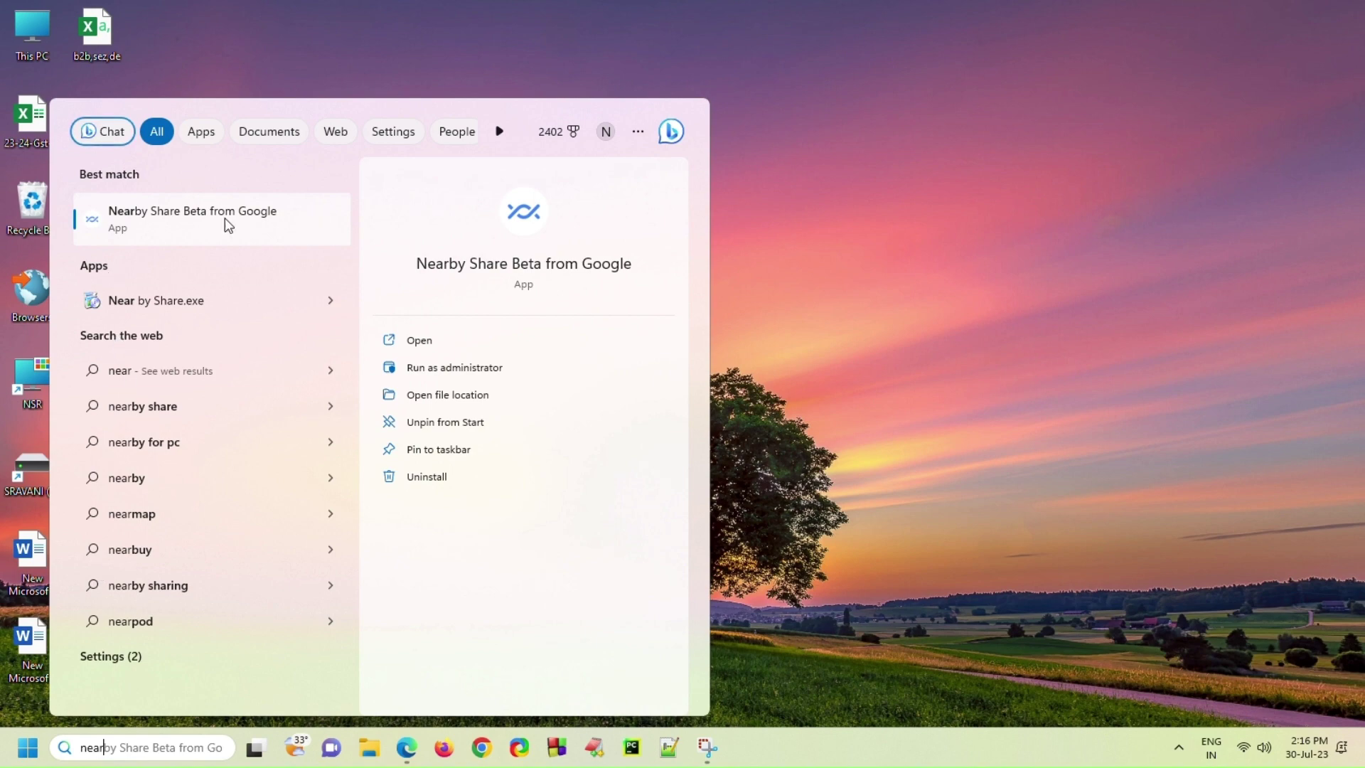
left_click(259, 232)
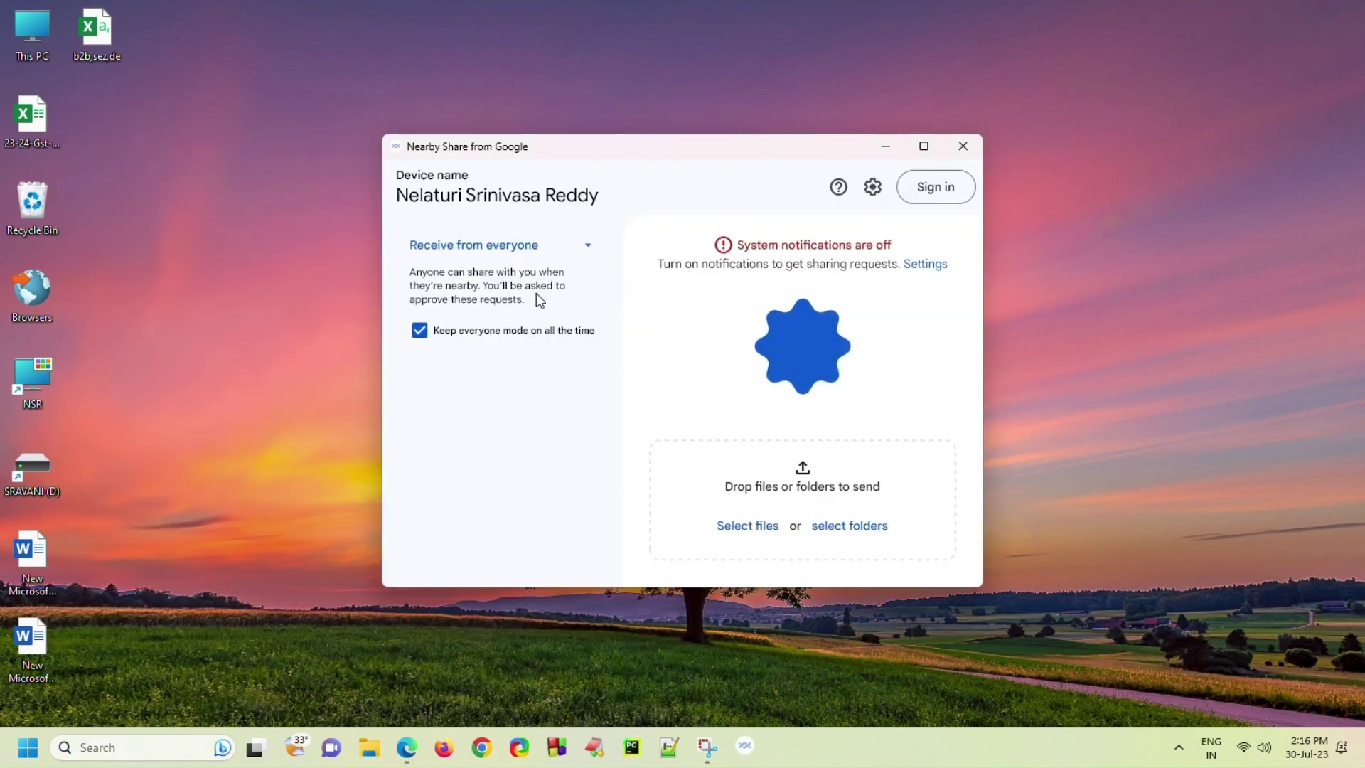
- Set the visibility to Device is hidden, and restore Receive from everyone with everyone mode kept on all the time
left_click(468, 246)
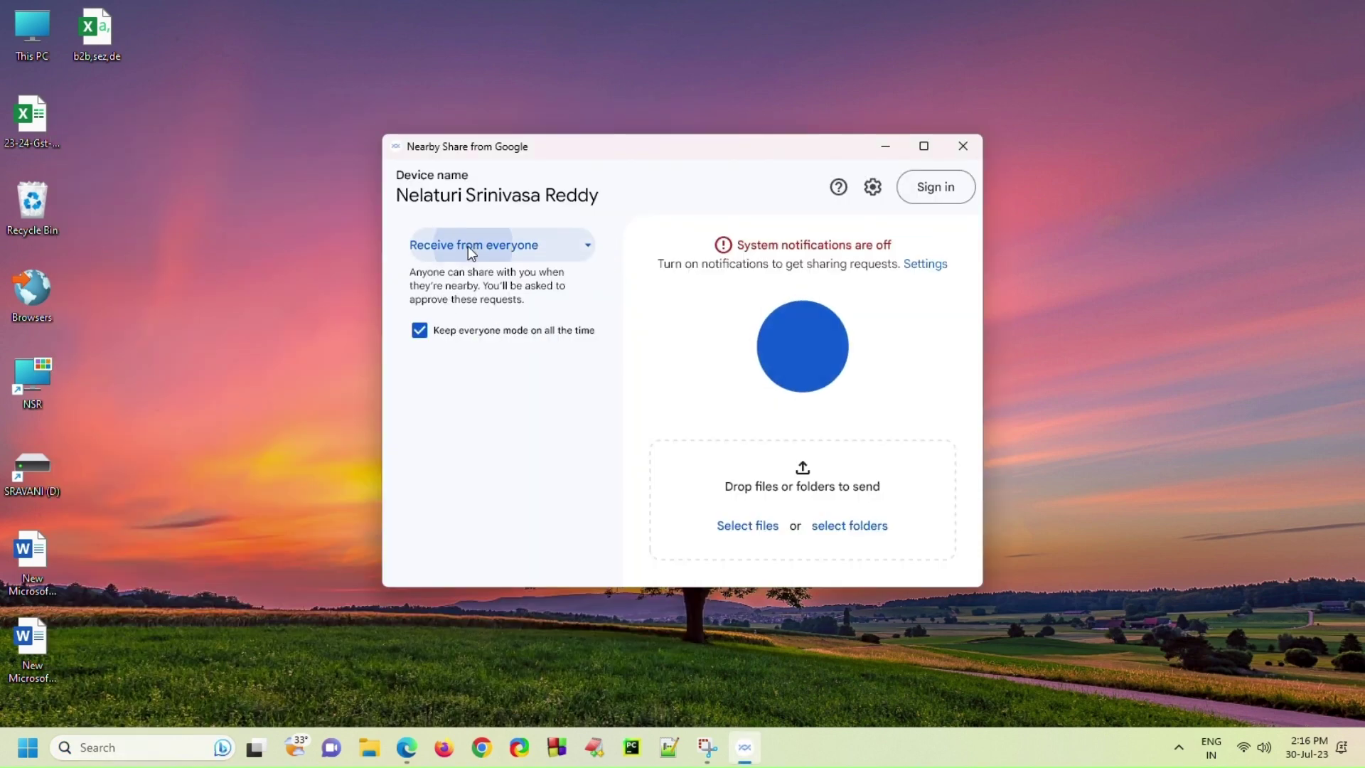
left_click(465, 333)
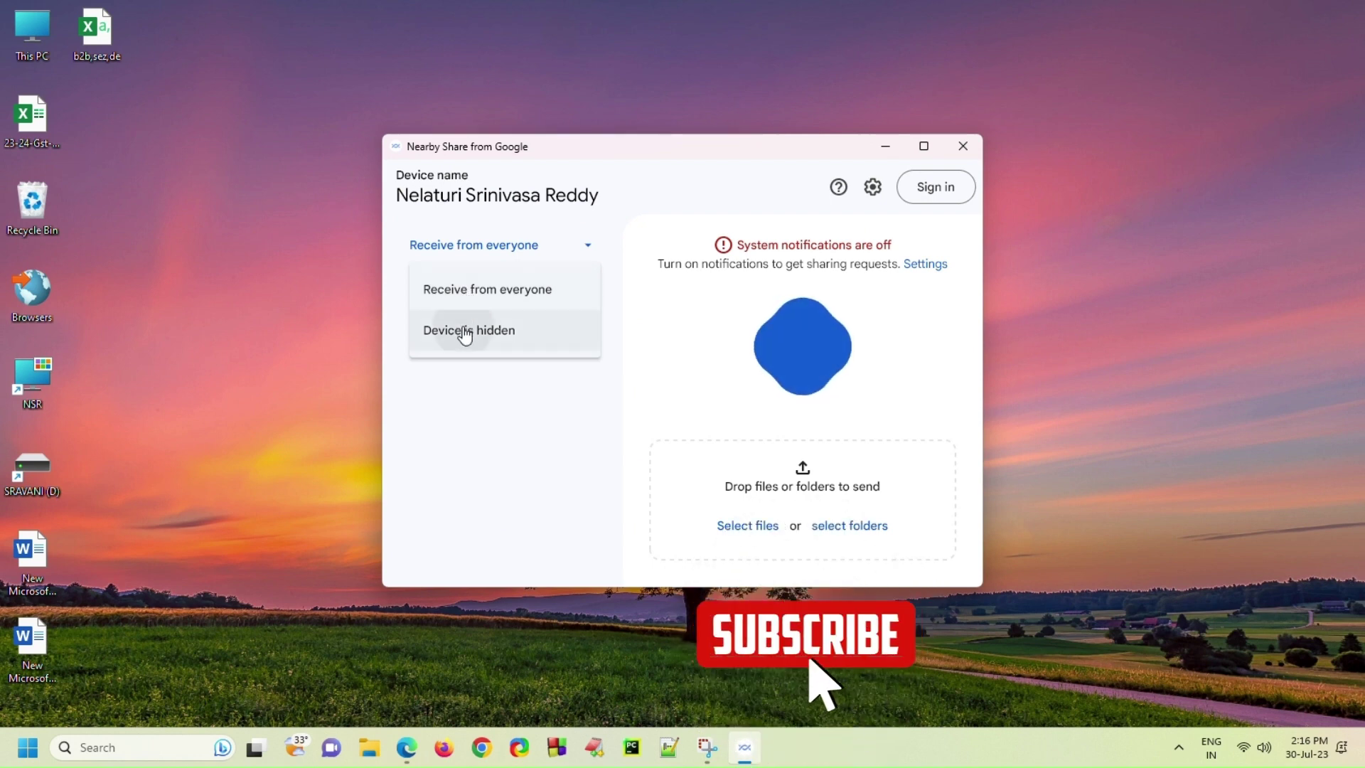
left_click(488, 246)
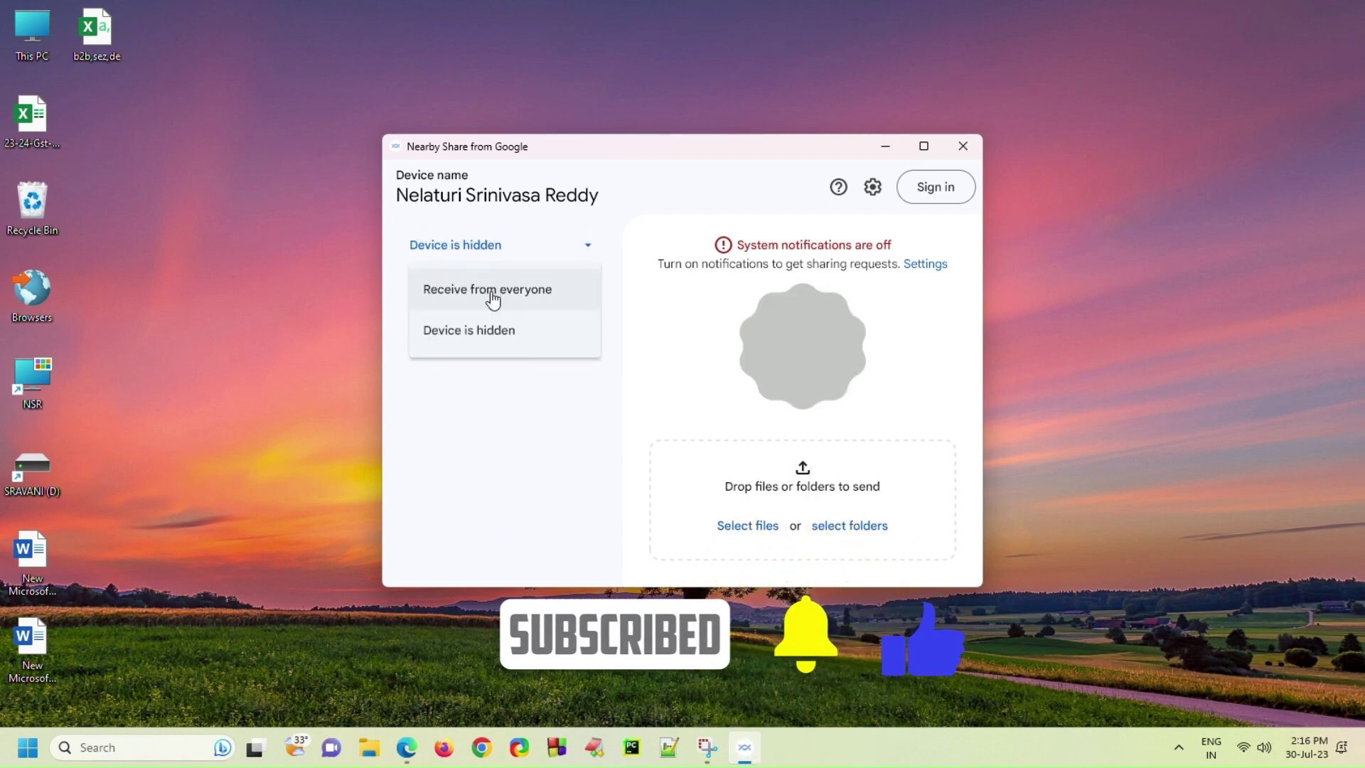
left_click(492, 299)
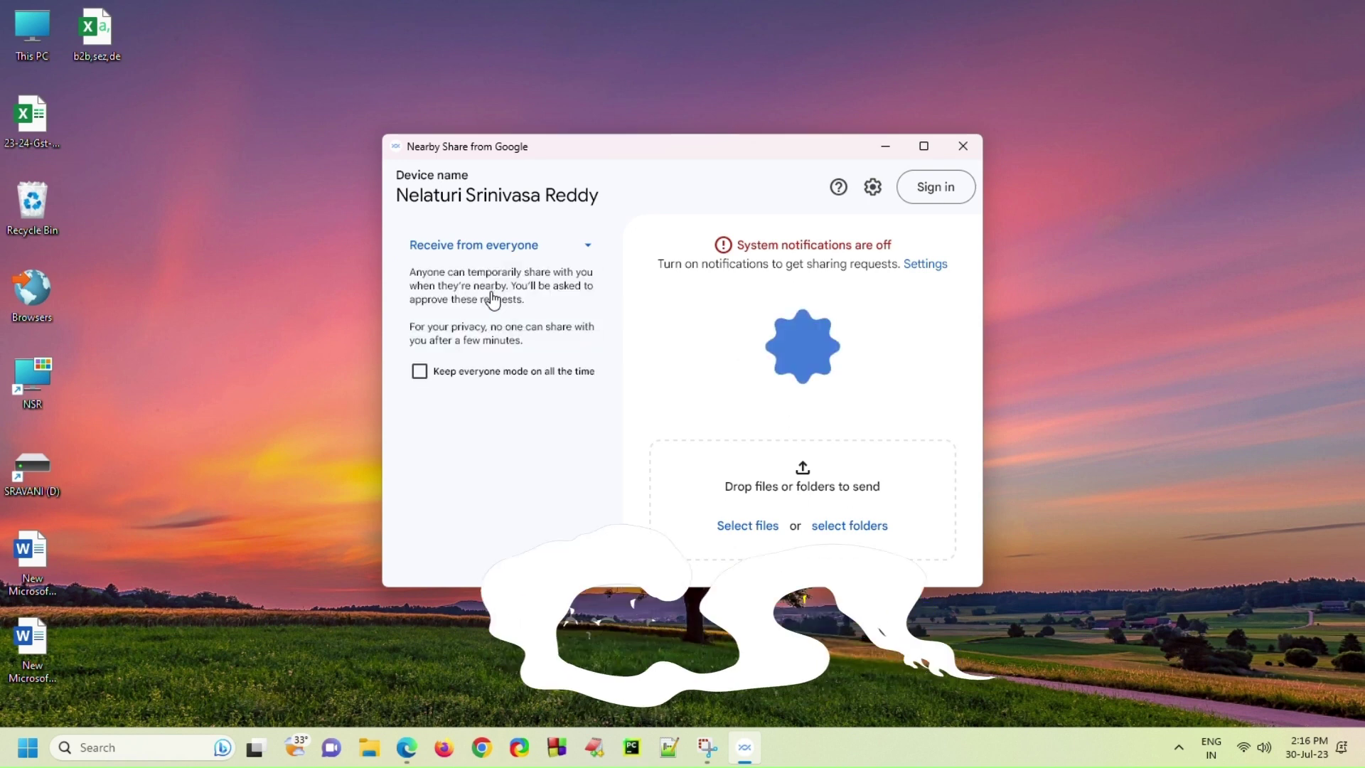
left_click(419, 371)
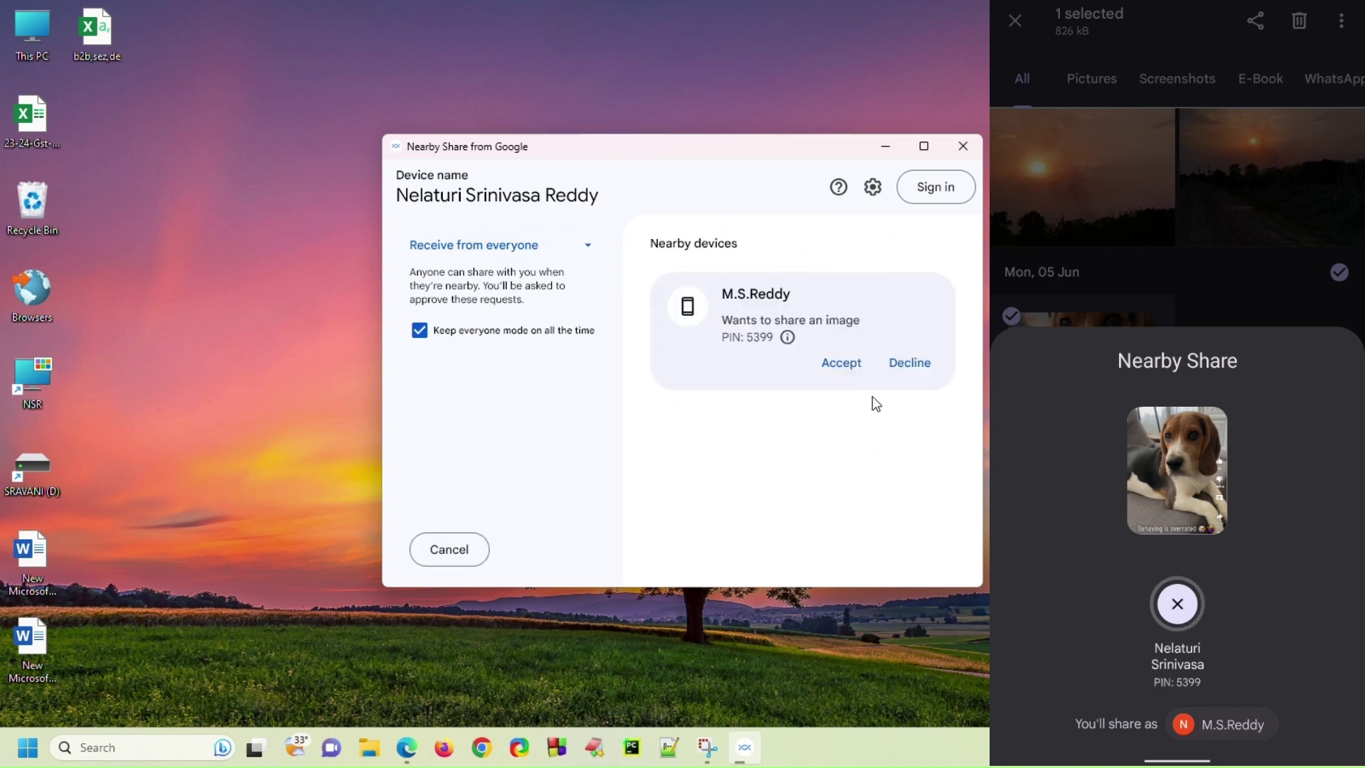
left_click(842, 365)
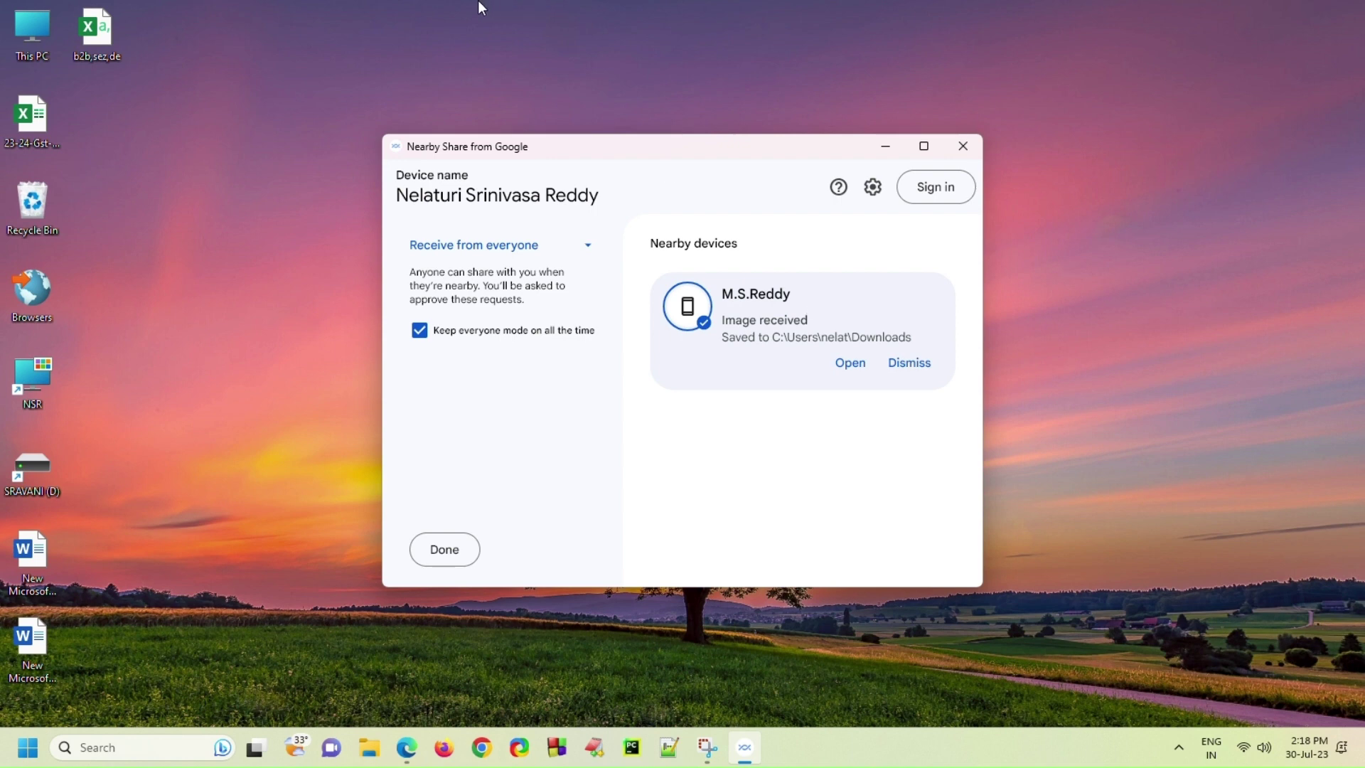
double_click(28, 24)
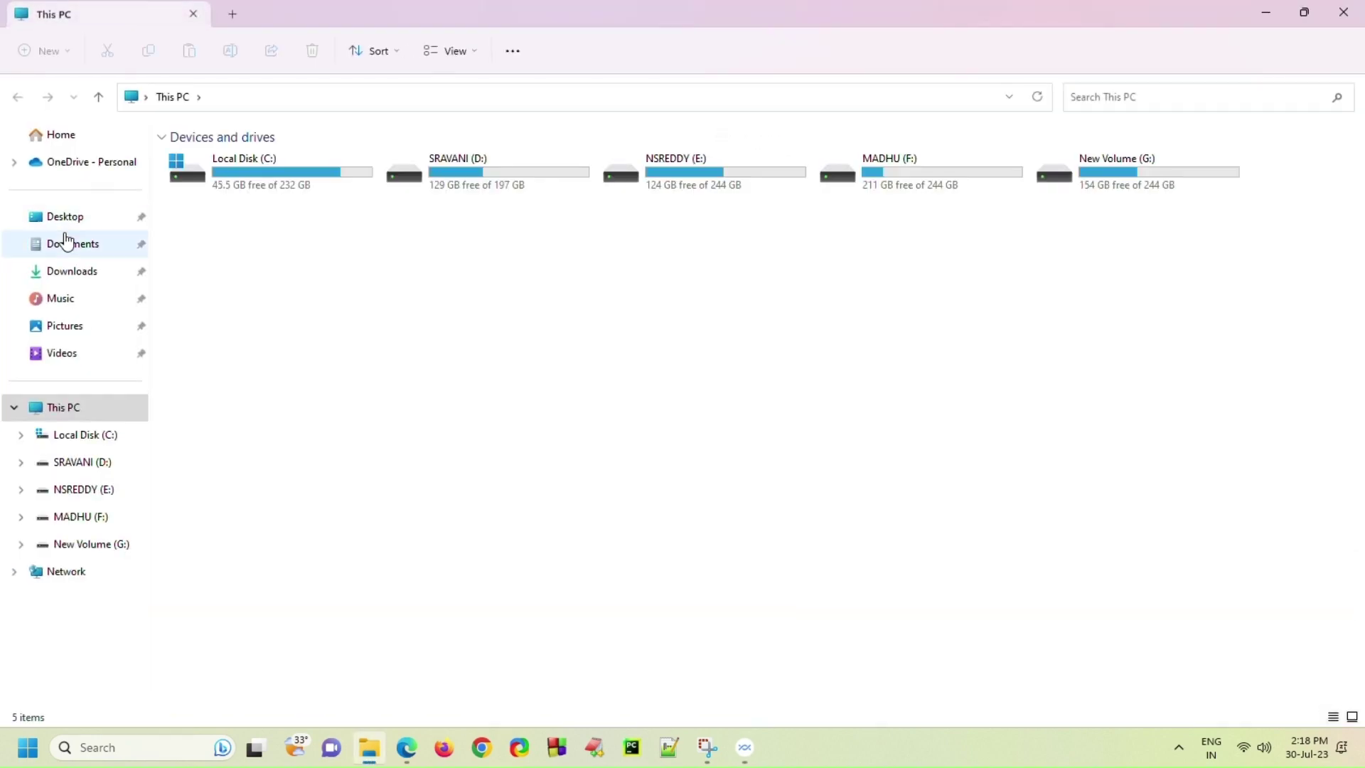
left_click(77, 271)
double_click(247, 239)
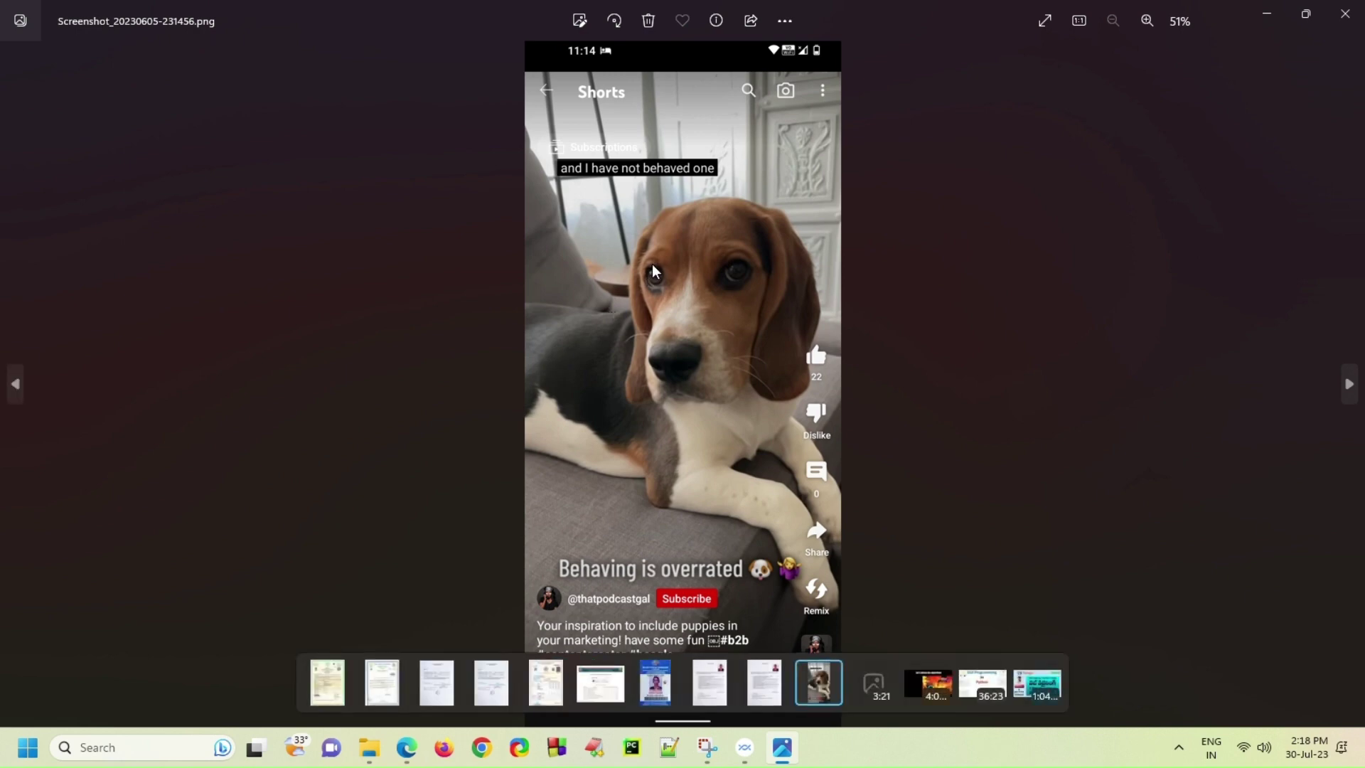
left_click(1345, 14)
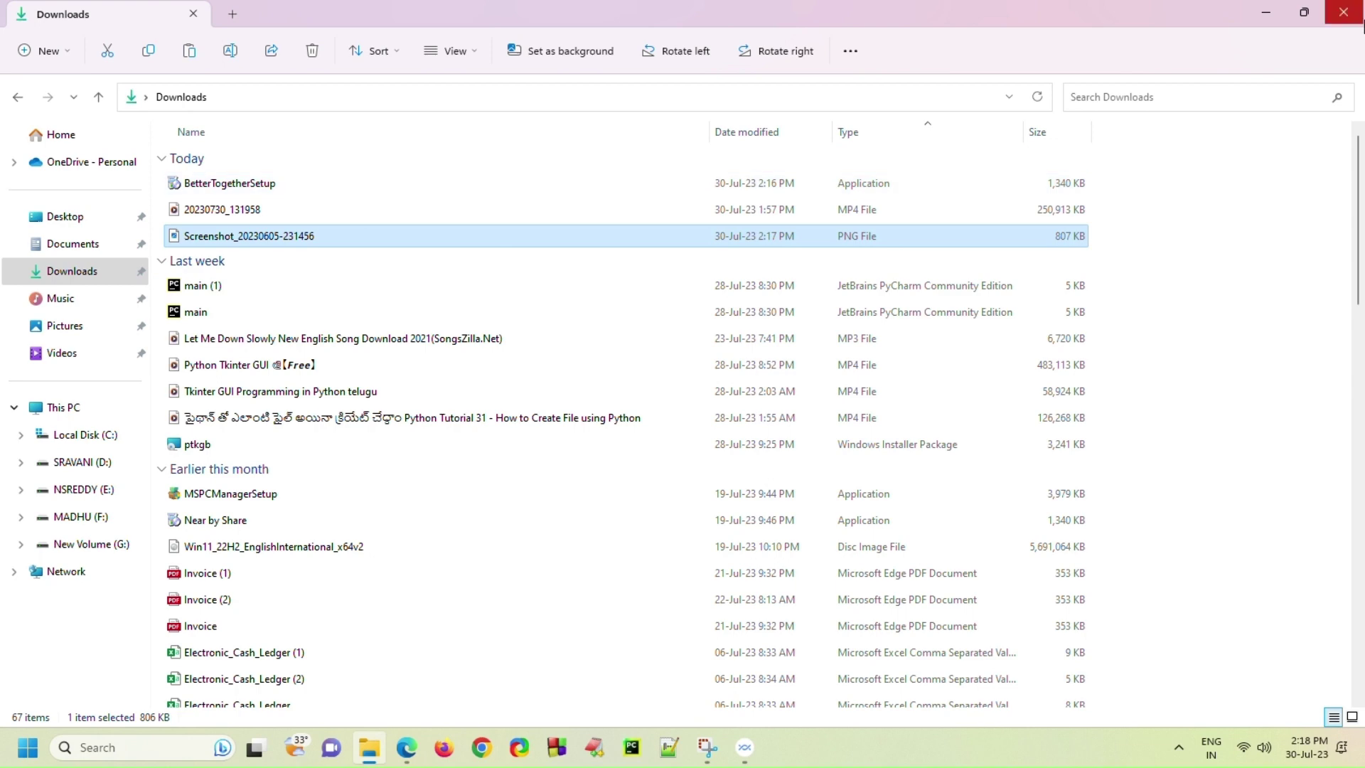
left_click(1359, 17)
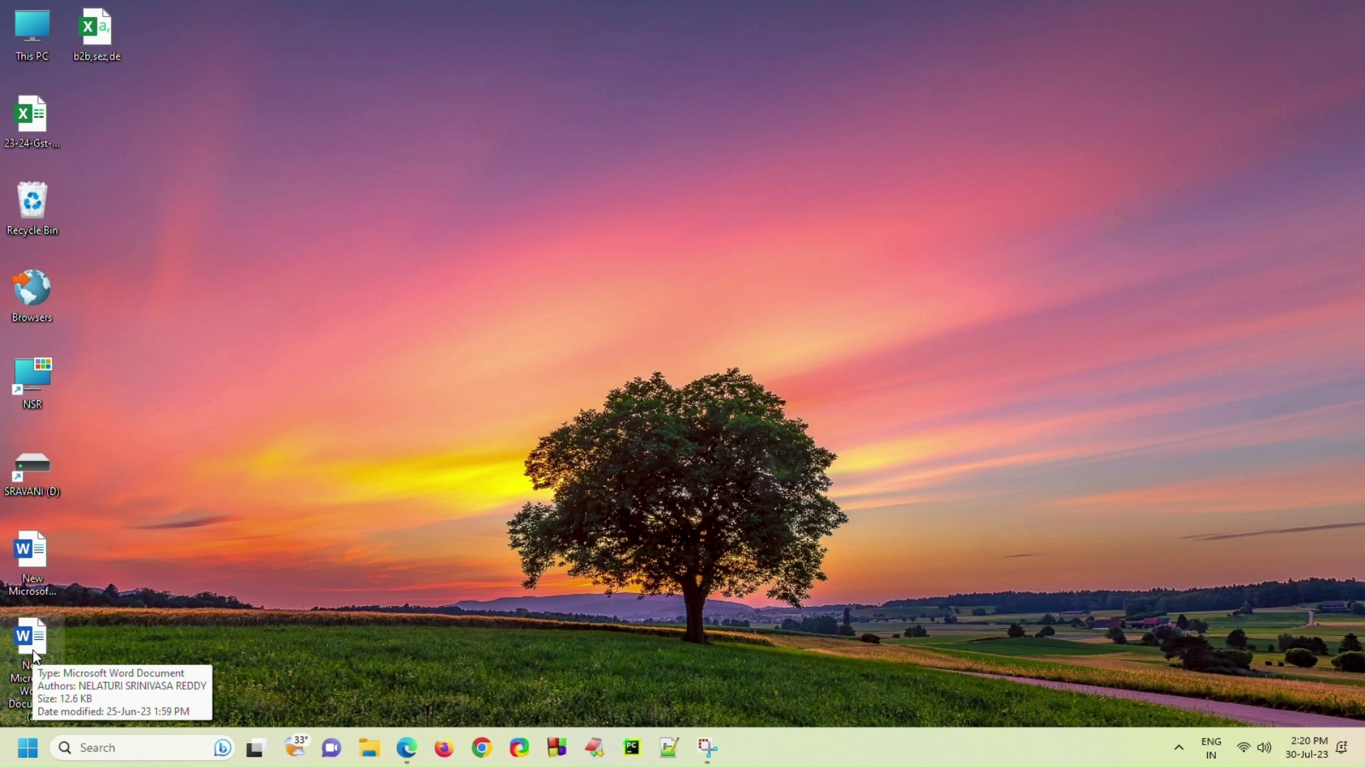
- Send the lower New Microsoft Word Document on the desktop to the nearby phone with Nearby Share
right_click(32, 644)
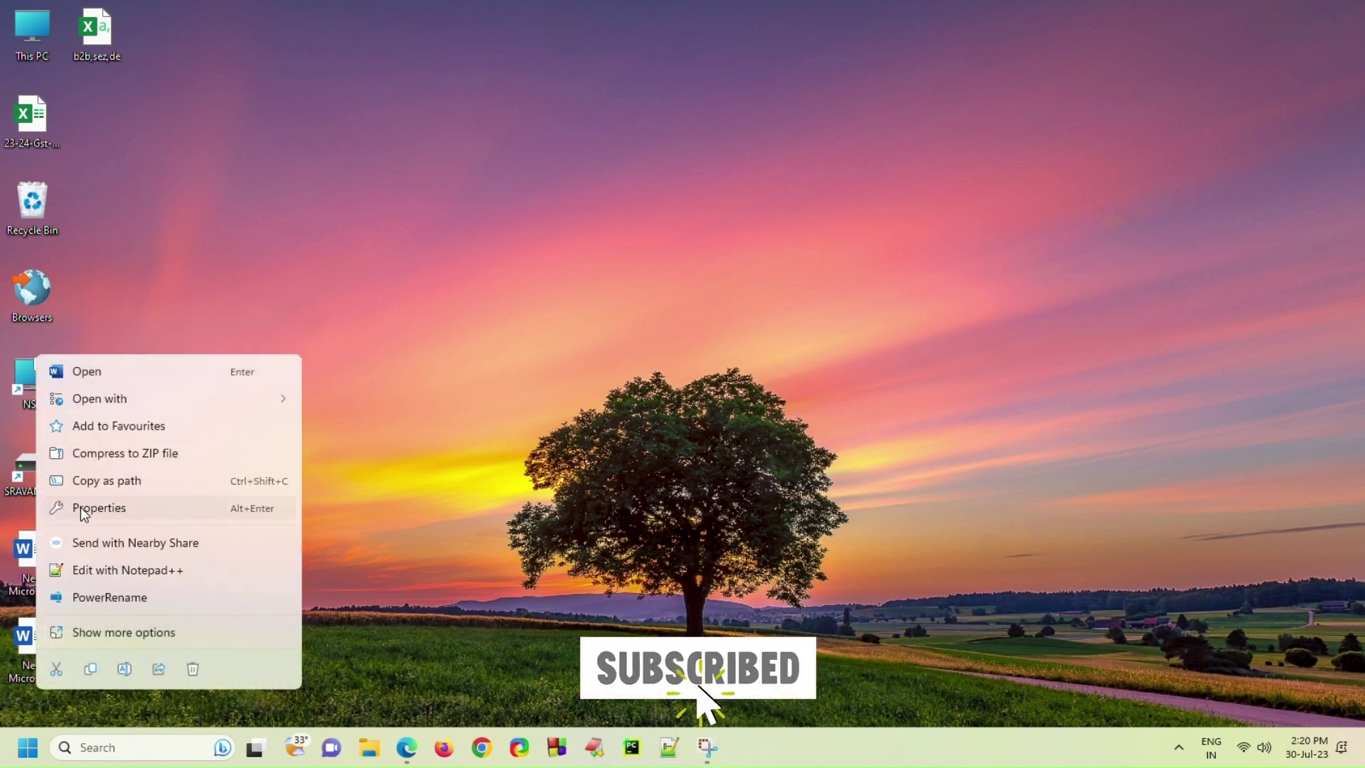
left_click(183, 543)
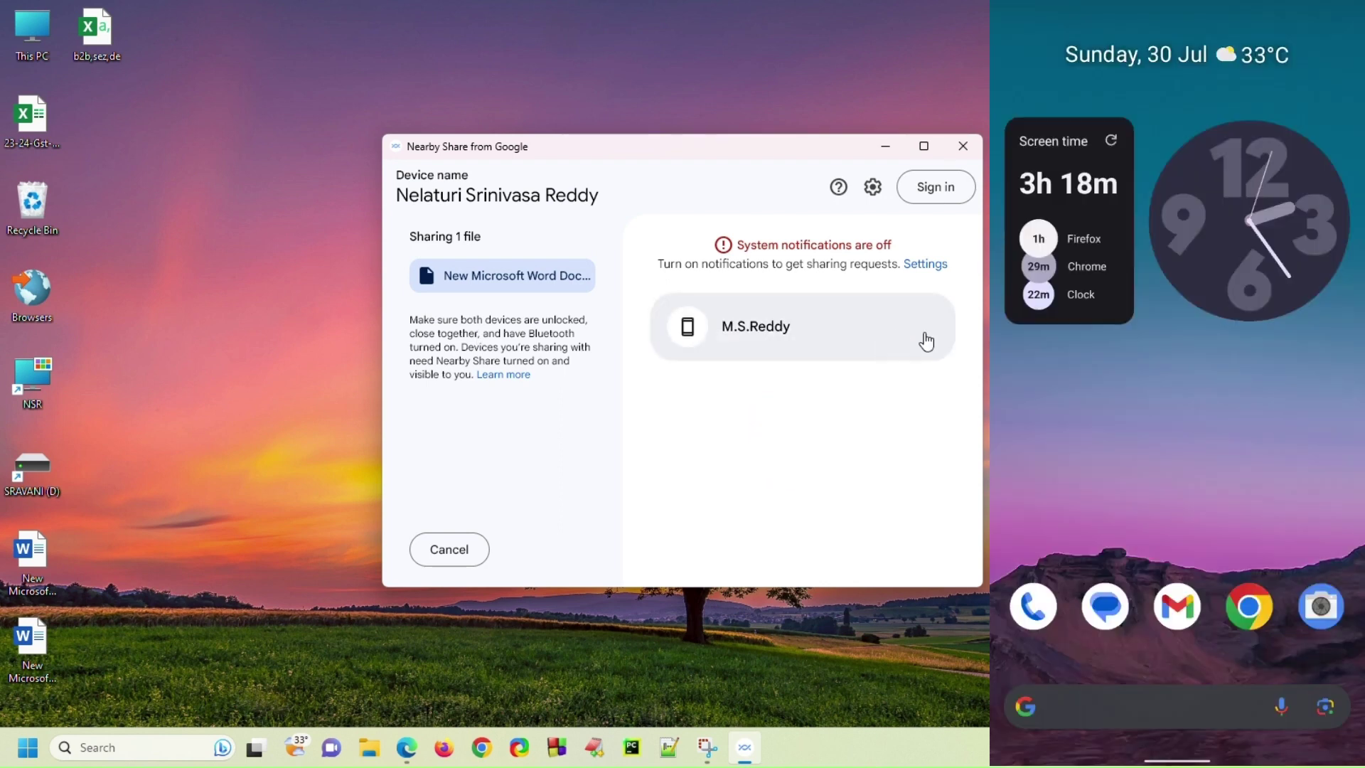
left_click(730, 331)
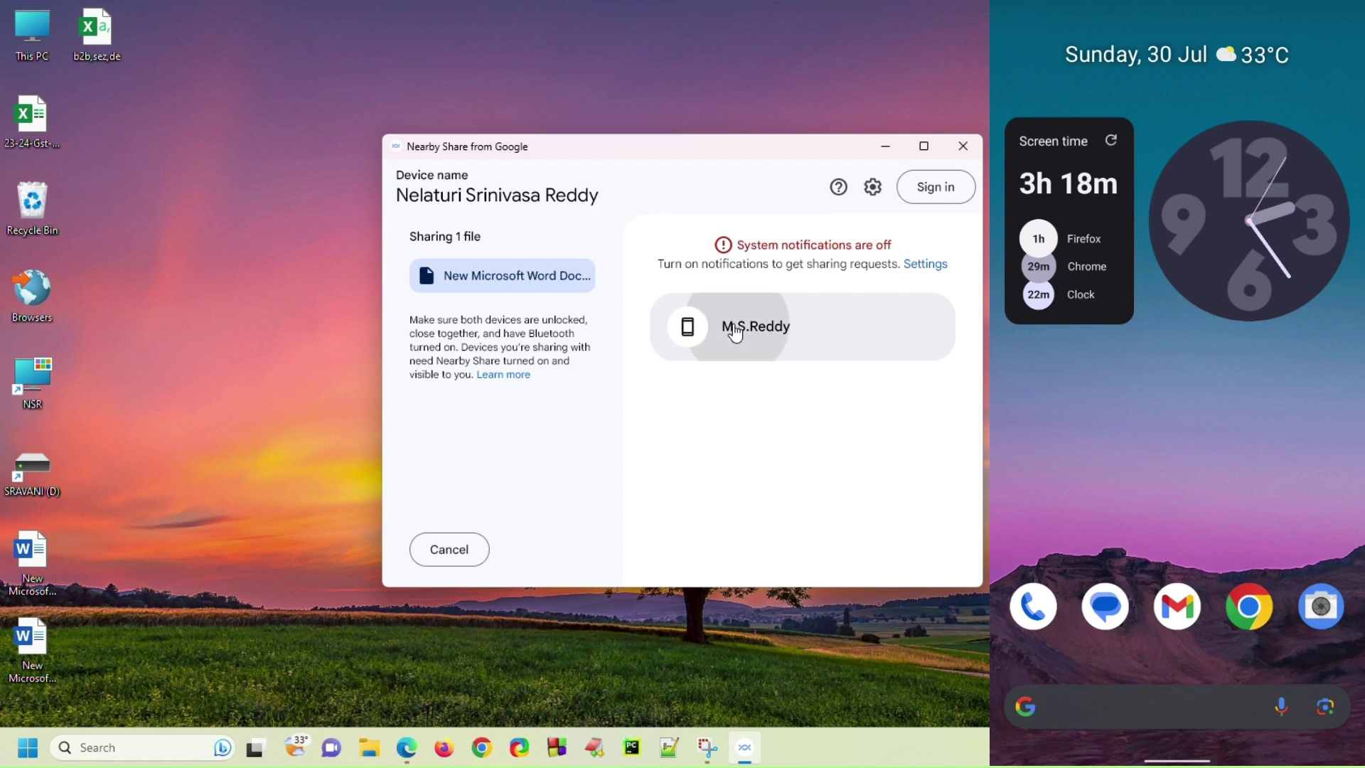